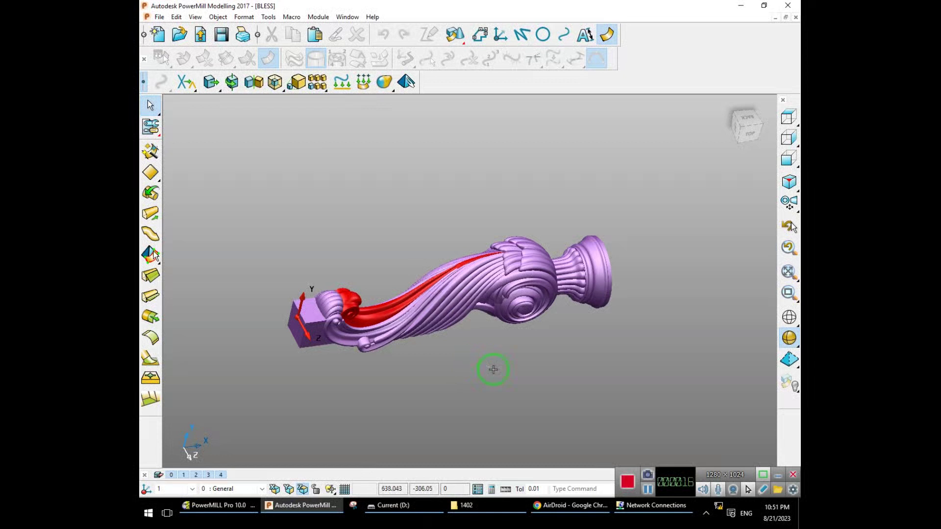
Step: Examine the carved leg model from several angles, including its scrolls, fluted body, square end and red-highlighted surface
mouse_move(492, 349)
middle_down()
mouse_move(470, 294)
mouse_move(425, 227)
mouse_move(479, 462)
mouse_move(485, 304)
mouse_move(455, 239)
middle_up()
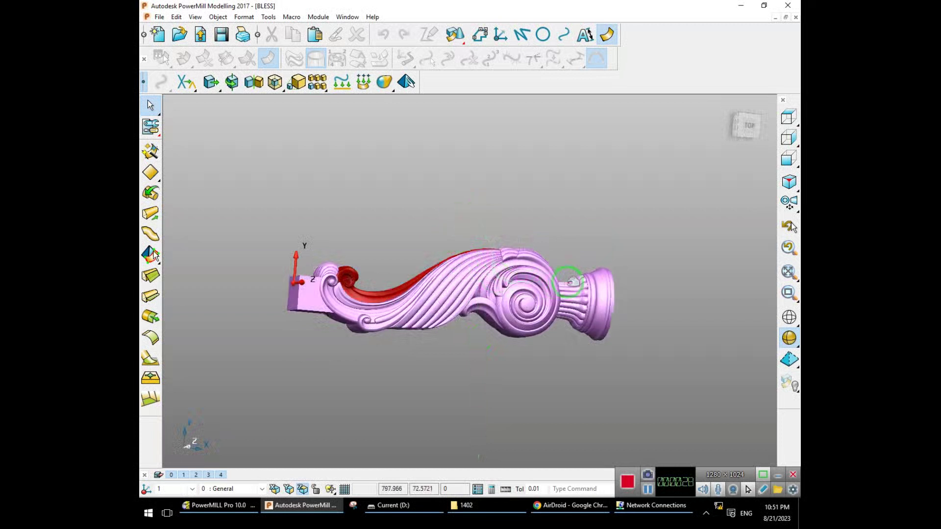
middle_drag(601, 275, 512, 284)
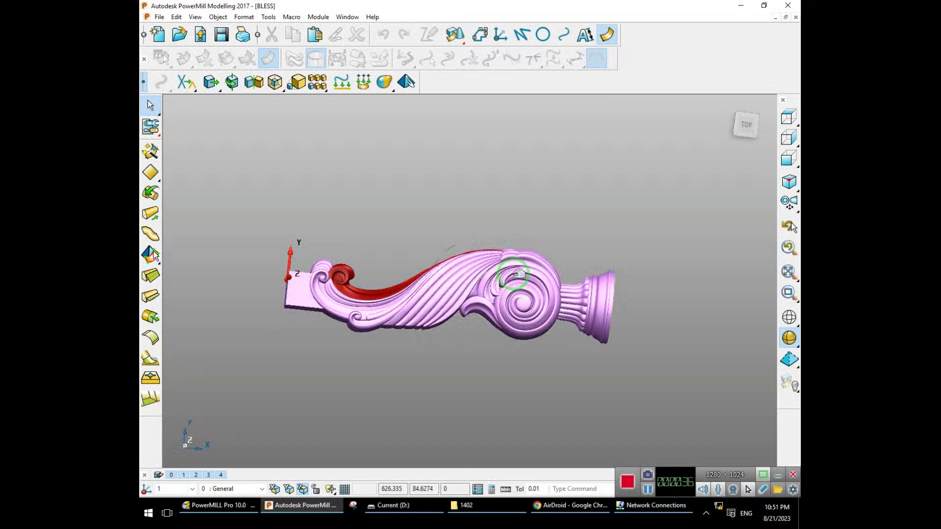
middle_drag(513, 274, 521, 205)
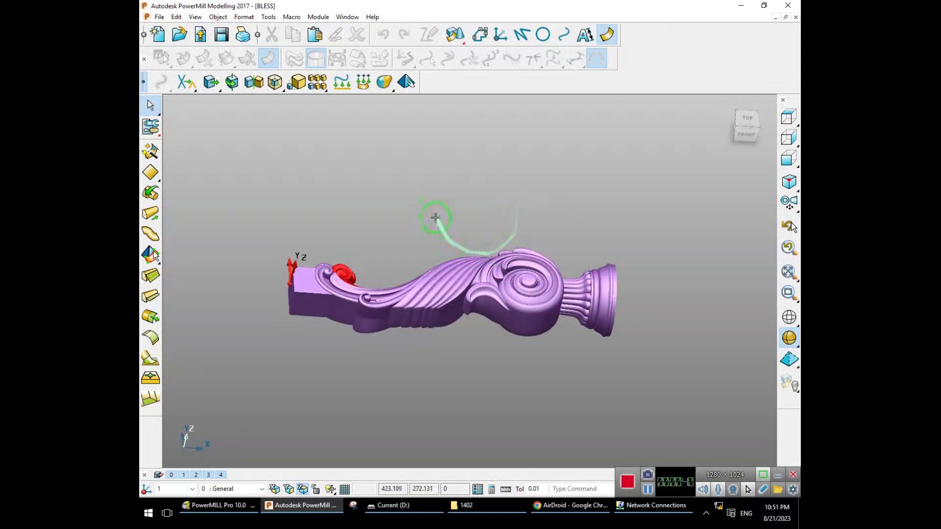
middle_drag(510, 285, 412, 304)
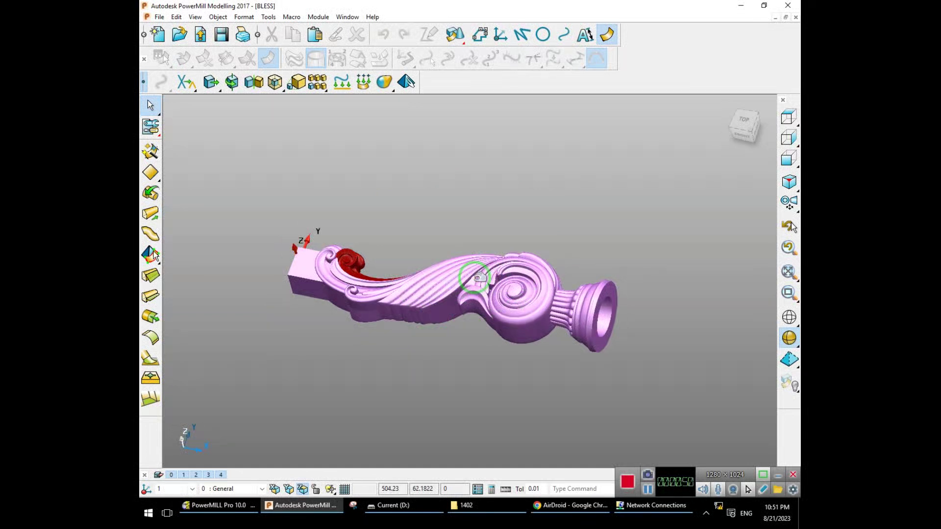
middle_drag(475, 278, 396, 340)
scroll(242, 269, up, 3)
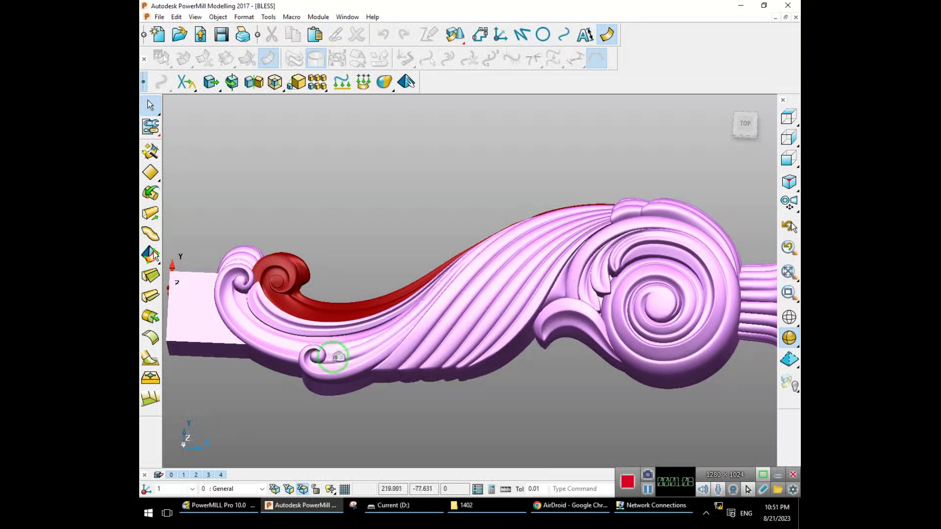
middle_drag(321, 359, 249, 230)
scroll(255, 221, up, 2)
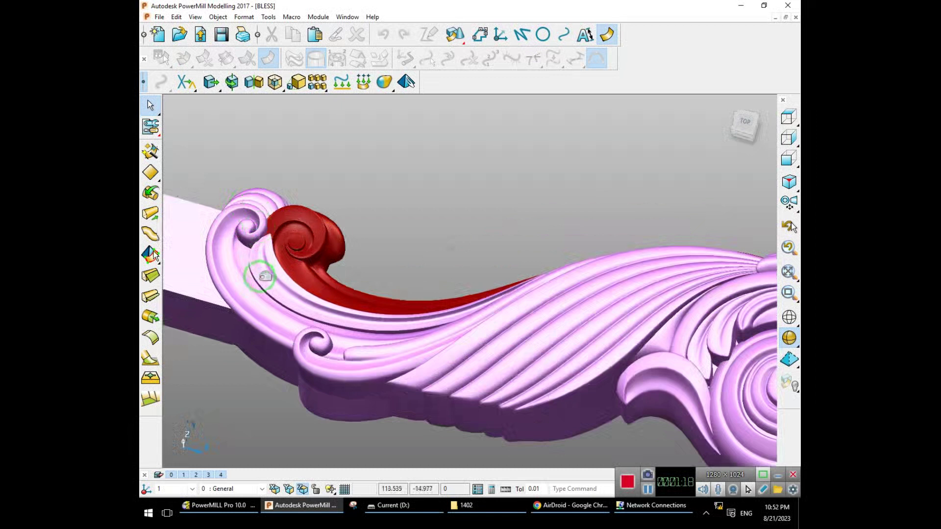
scroll(264, 267, down, 1)
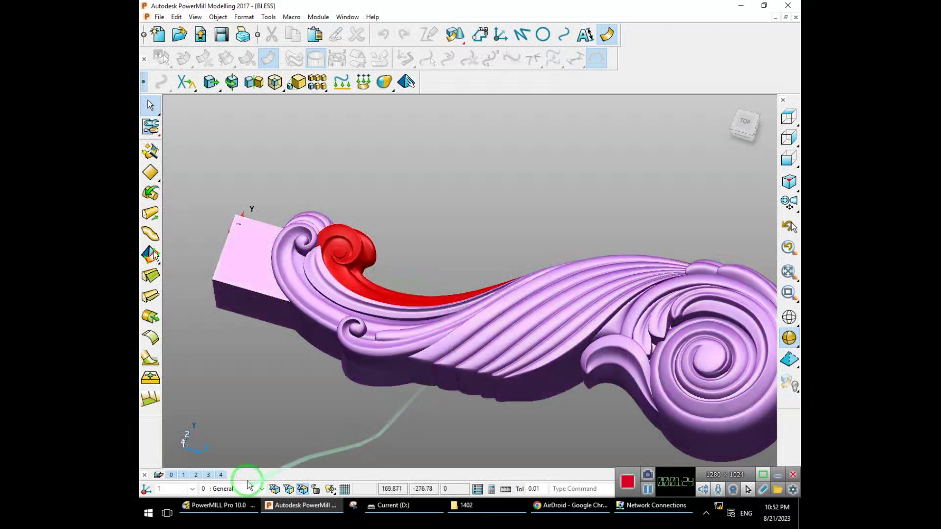
Step: Switch to PowerMILL Pro to examine the carved crown ornament from several angles, and return to the leg model in PowerMill Modelling
click(229, 509)
middle_drag(432, 275, 355, 223)
scroll(440, 216, up, 3)
middle_drag(440, 207, 560, 230)
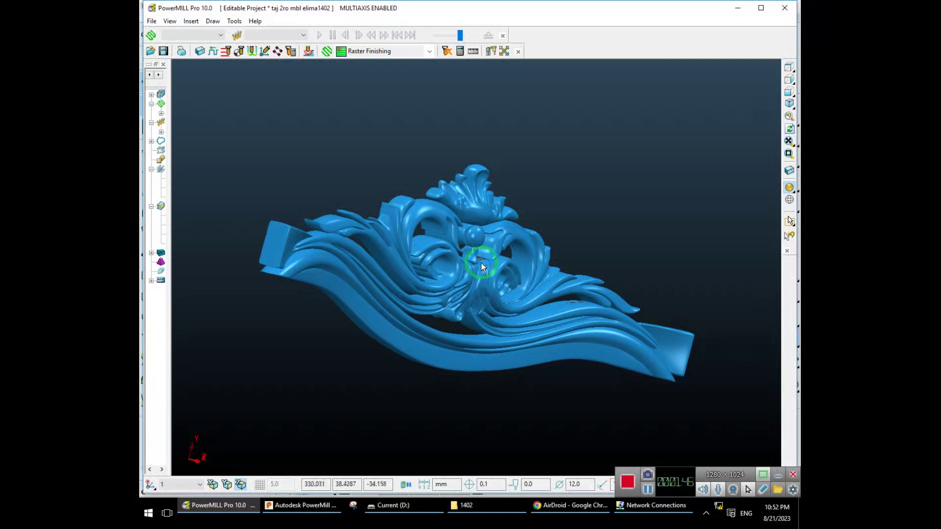
middle_drag(594, 321, 447, 348)
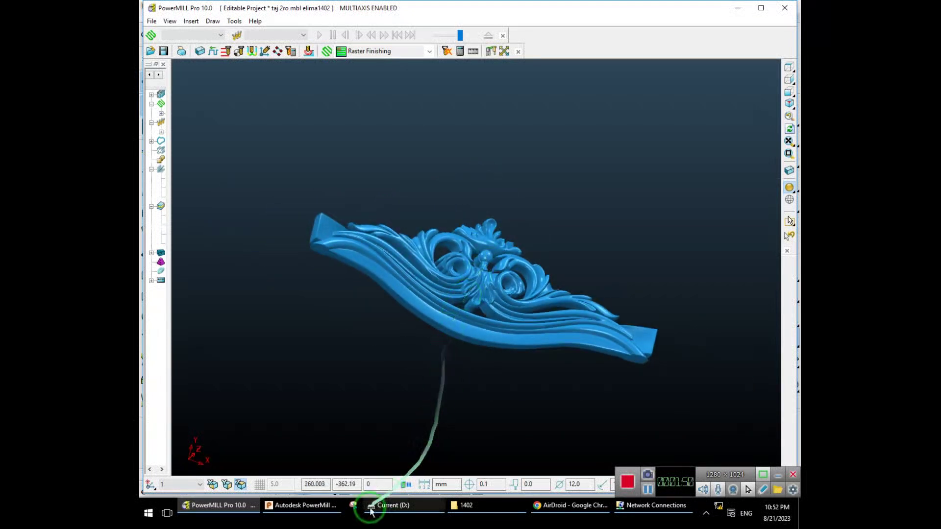
click(284, 505)
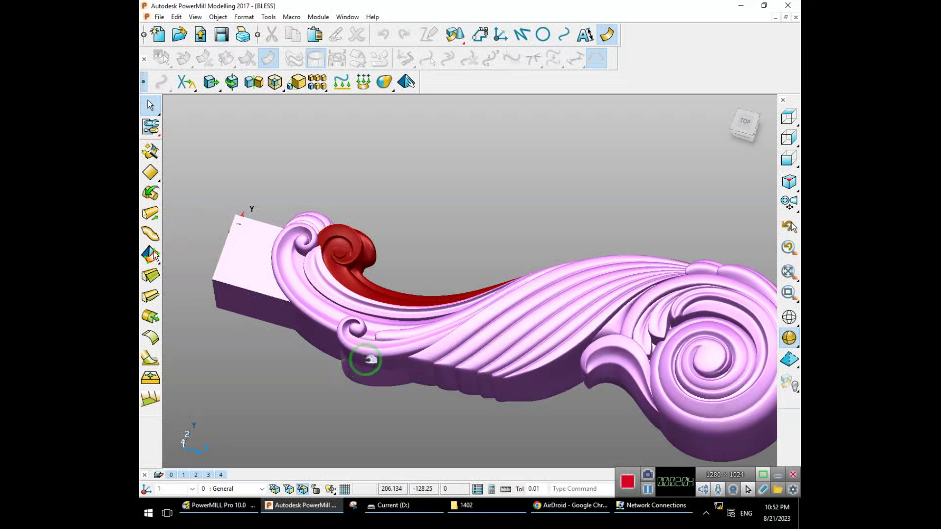
click(626, 488)
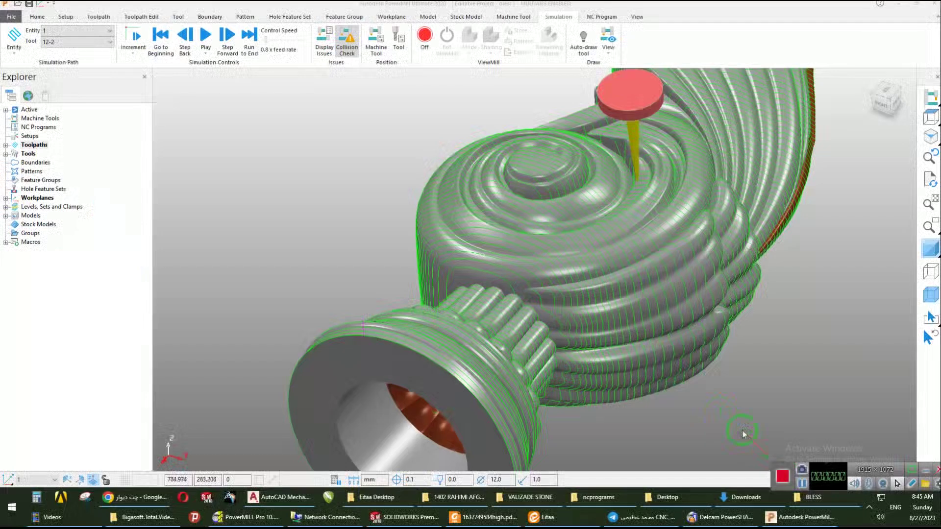
Step: Examine the toolpath lines over the leg's large scroll and around its raised central boss
middle_drag(607, 297, 640, 344)
scroll(557, 413, up, 3)
middle_drag(572, 393, 756, 267)
scroll(727, 294, down, 3)
middle_drag(690, 381, 740, 280)
scroll(751, 176, up, 5)
mouse_move(659, 213)
middle_down()
mouse_move(545, 89)
mouse_move(571, 107)
middle_up()
scroll(570, 107, down, 10)
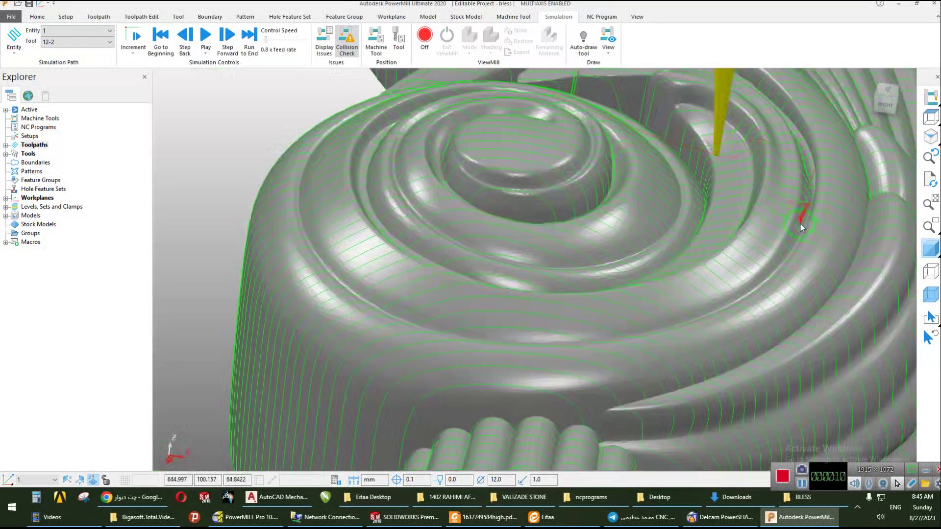
scroll(797, 230, down, 5)
scroll(687, 206, up, 8)
scroll(676, 190, down, 2)
scroll(683, 193, down, 3)
scroll(783, 233, up, 6)
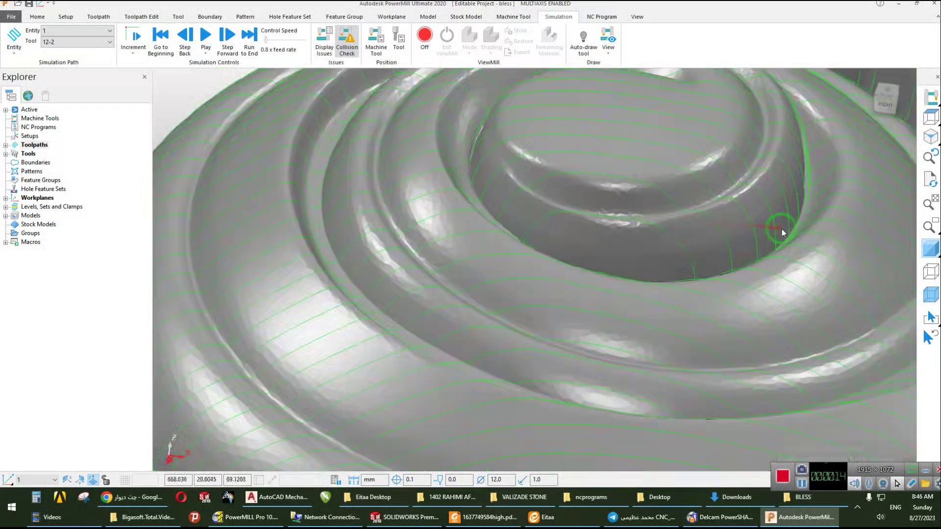
scroll(783, 233, up, 2)
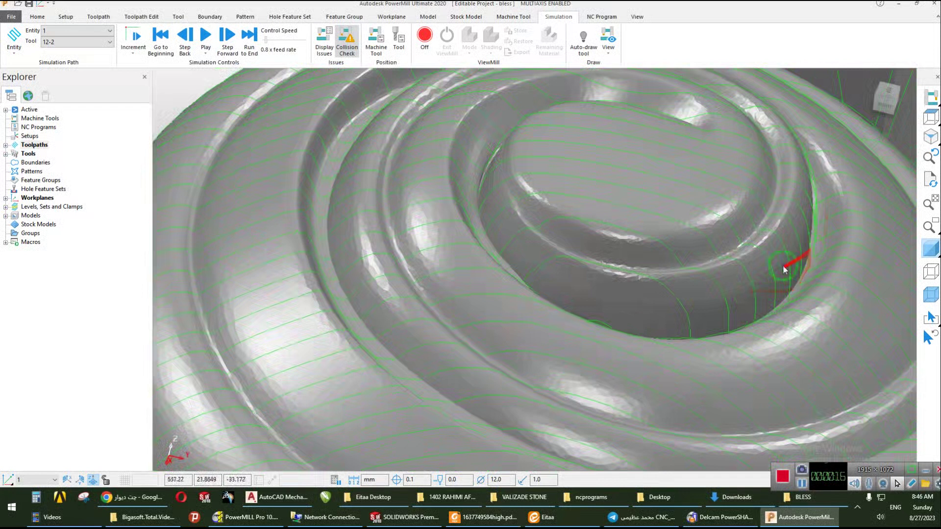
scroll(784, 267, down, 4)
scroll(719, 278, up, 3)
Step: Simulate toolpath 1 from a point in the groove beside the large scroll's central boss, and pause the playback
right_click(745, 278)
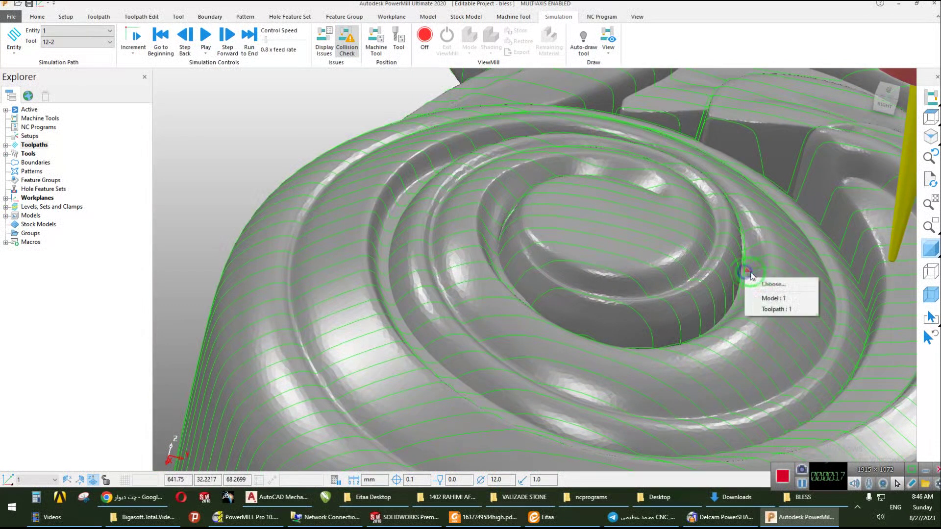
click(771, 308)
click(762, 136)
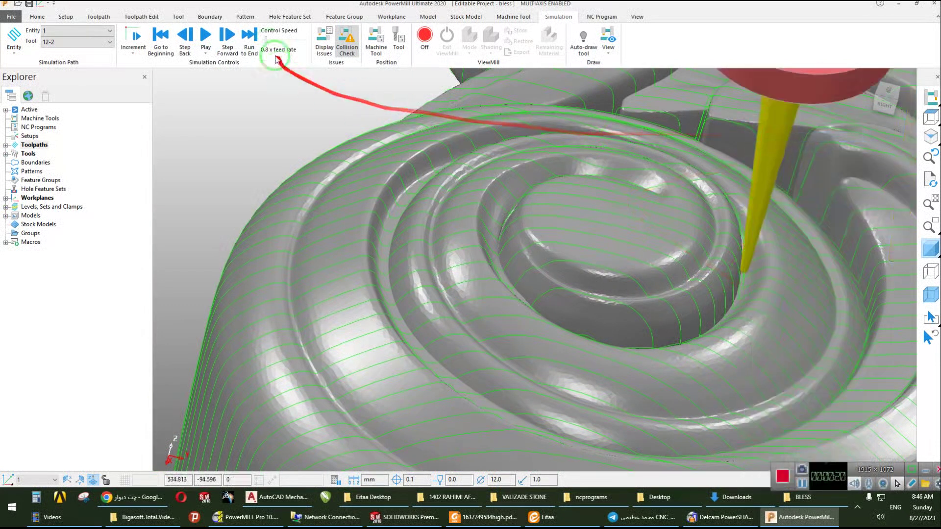
click(208, 38)
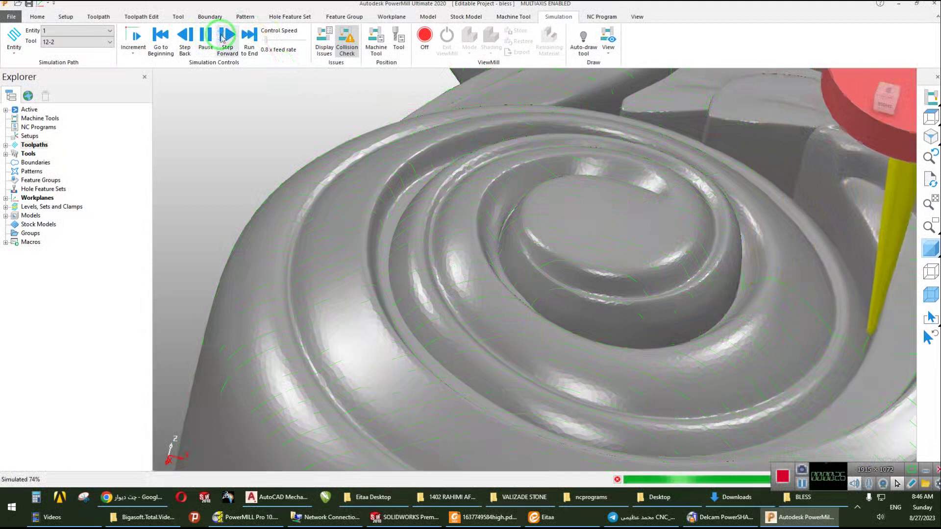
click(205, 37)
Step: Examine the toolpath coverage in the recesses beside the large scroll and along the leg's fluted body
scroll(694, 265, down, 3)
scroll(784, 217, up, 5)
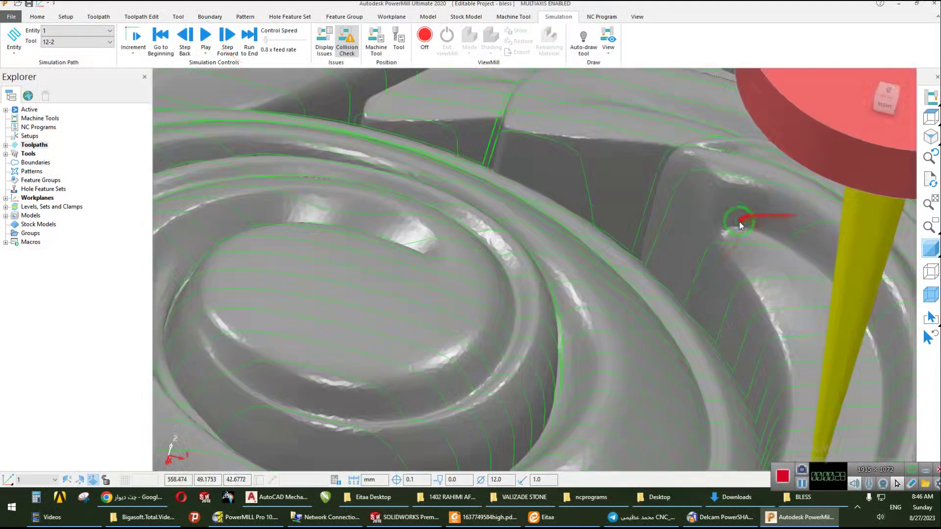
scroll(638, 274, down, 5)
scroll(793, 356, down, 5)
scroll(645, 292, up, 5)
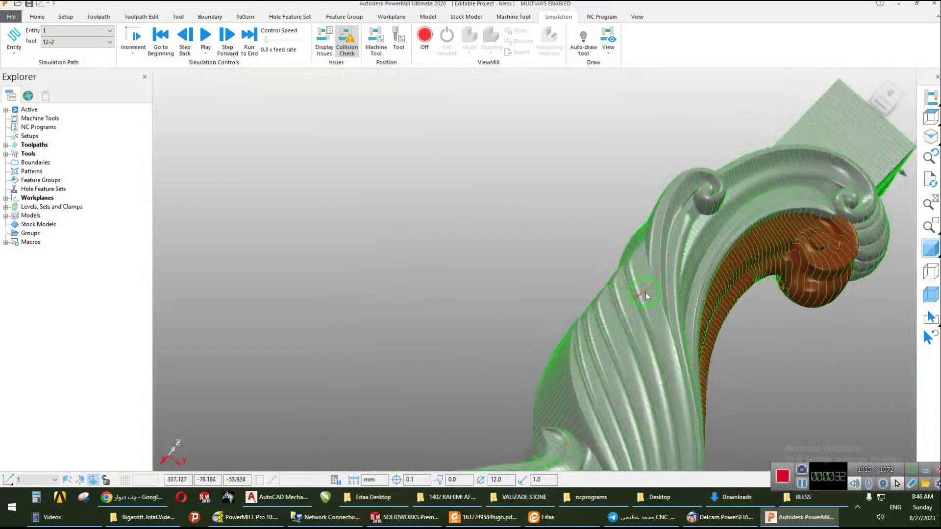
scroll(645, 292, down, 3)
scroll(652, 345, up, 5)
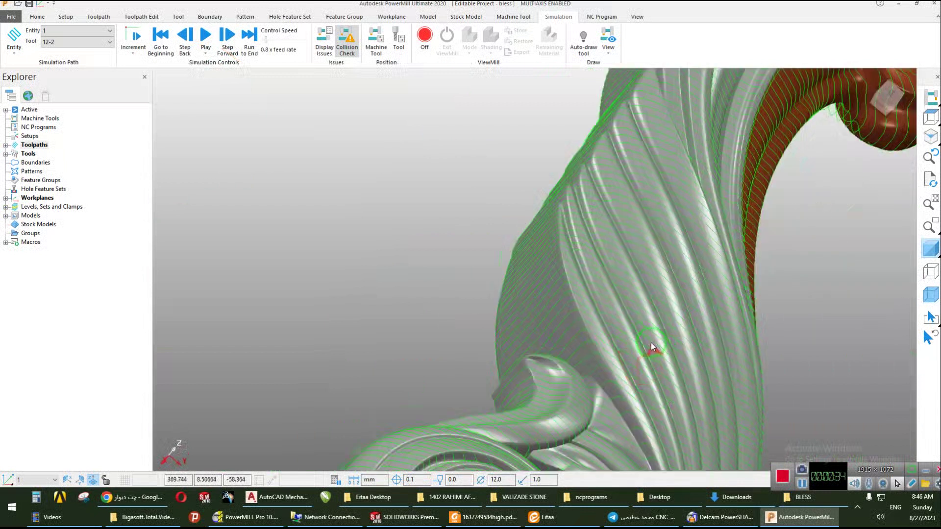
scroll(651, 347, down, 3)
scroll(593, 254, up, 5)
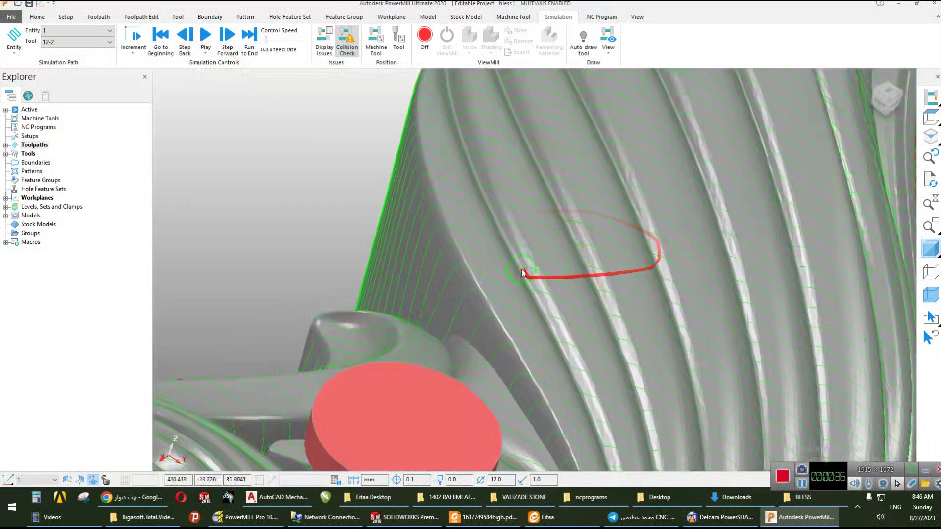
scroll(630, 341, down, 3)
scroll(695, 195, up, 4)
Step: Examine the toolpath lines inside the small side scroll and around its rounded centre
scroll(695, 195, up, 6)
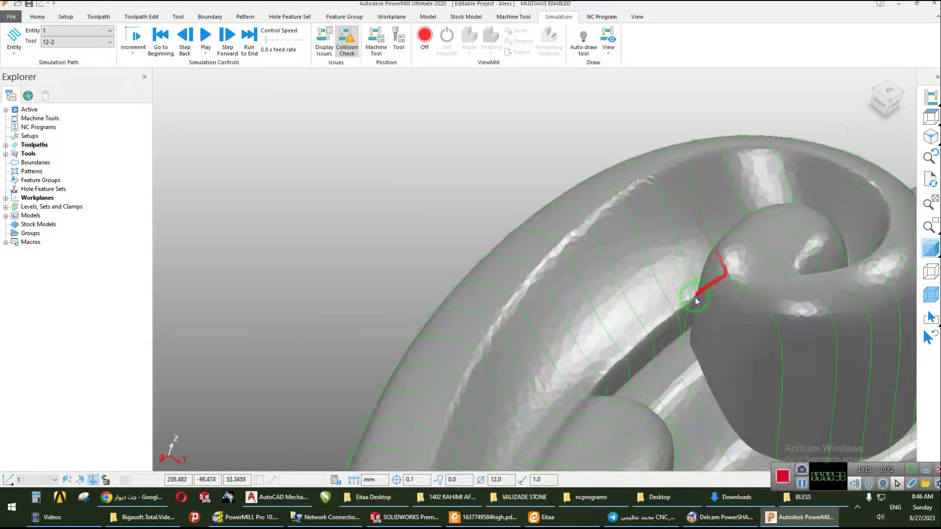
scroll(632, 255, down, 3)
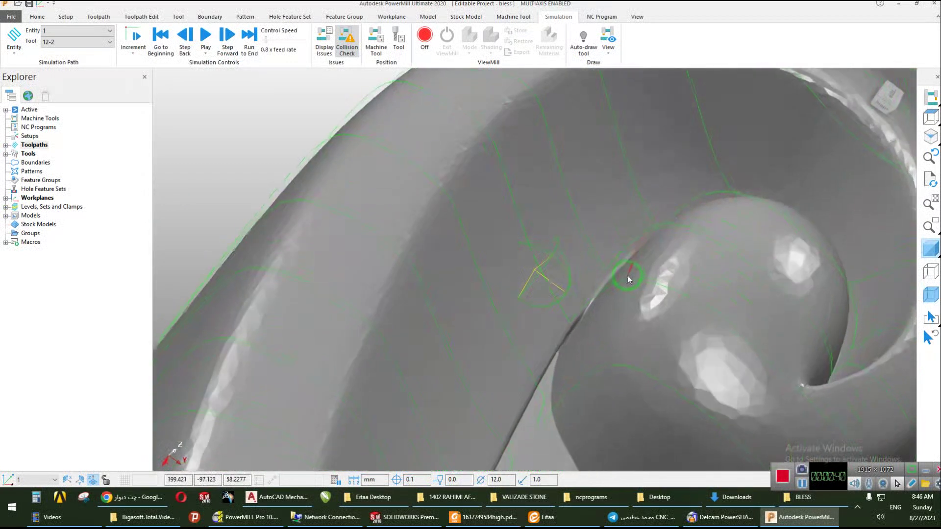
scroll(696, 201, up, 4)
scroll(646, 239, down, 4)
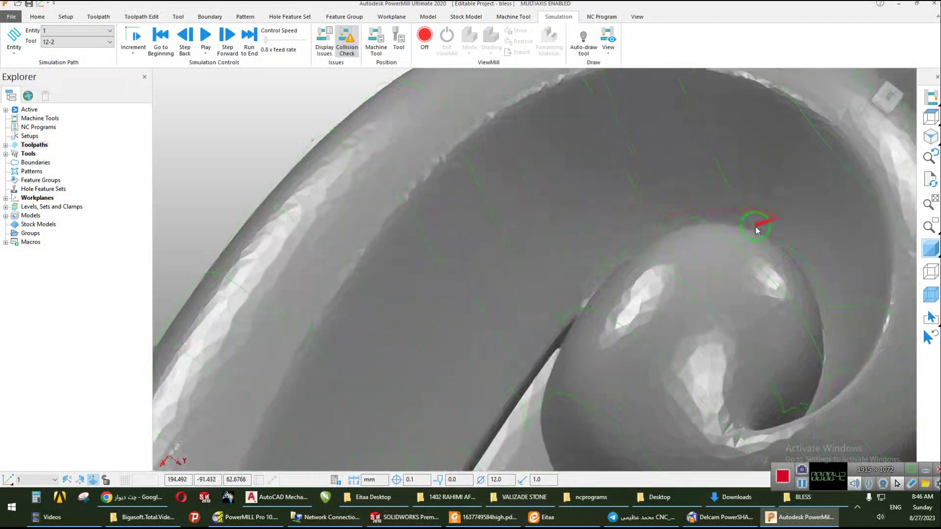
scroll(720, 368, up, 3)
middle_drag(719, 369, 870, 229)
middle_drag(618, 243, 674, 188)
scroll(647, 238, up, 3)
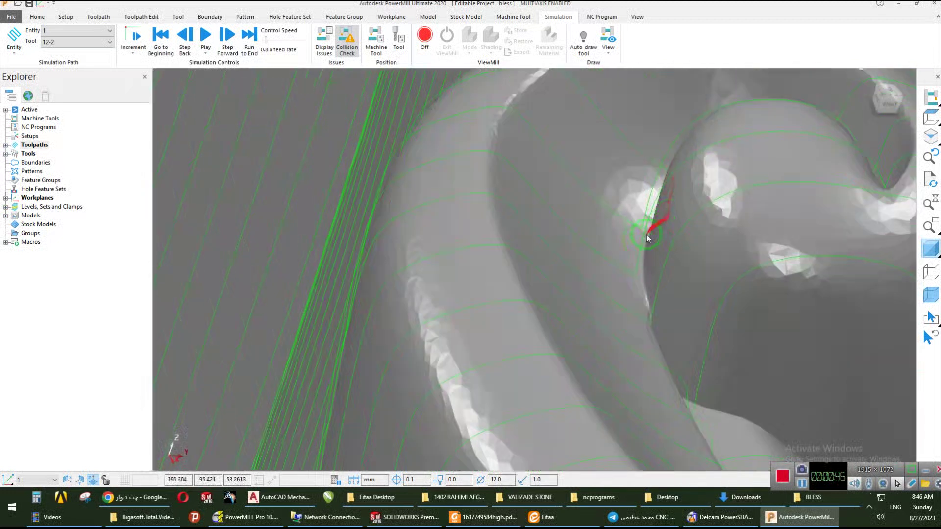
Step: Simulate toolpath 1 from a point in the groove of the small side scroll, and pause the playback
right_click(623, 262)
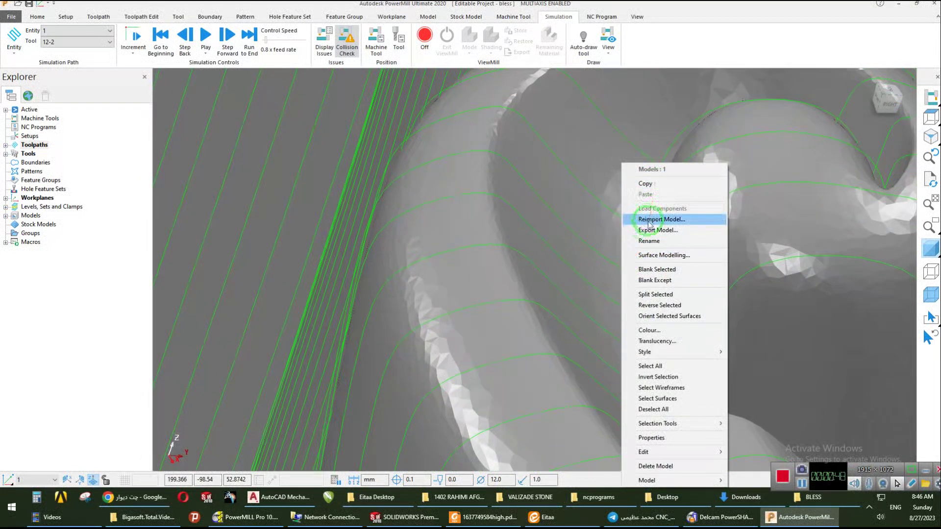
right_click(602, 255)
click(624, 288)
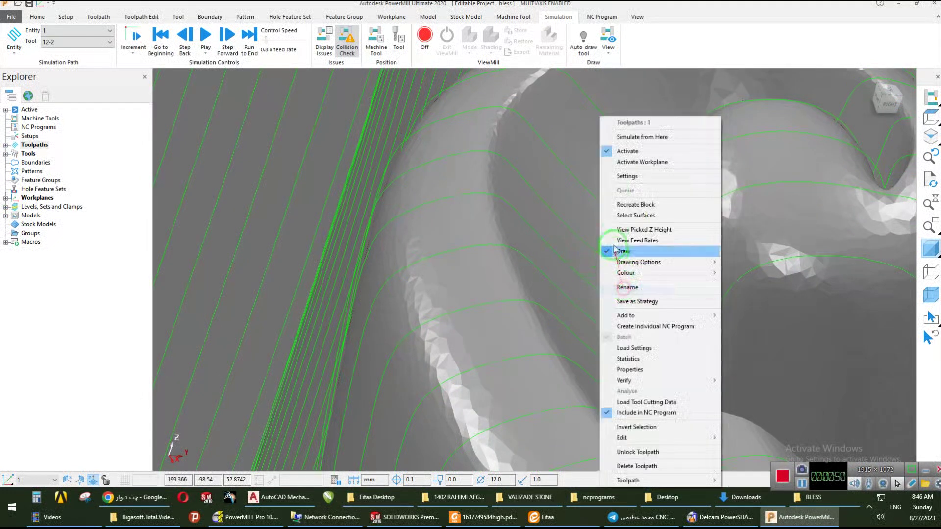
click(641, 137)
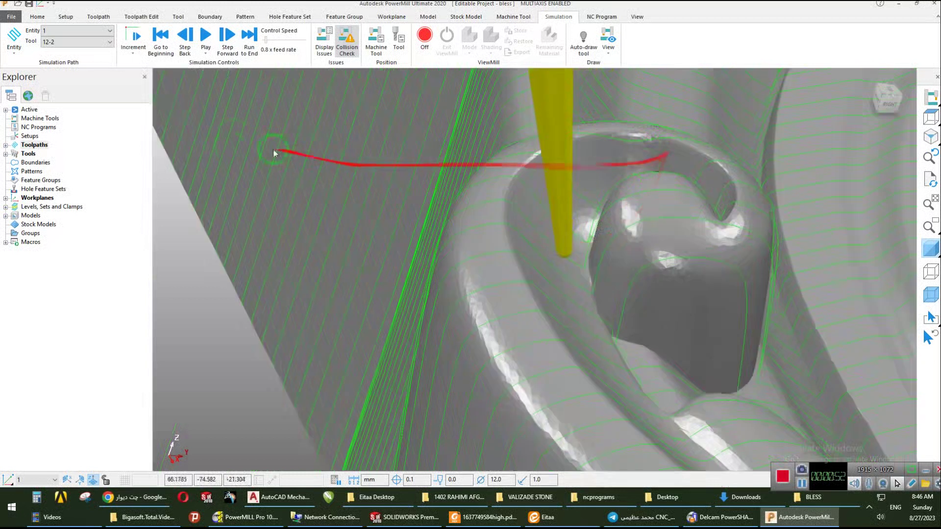
click(205, 38)
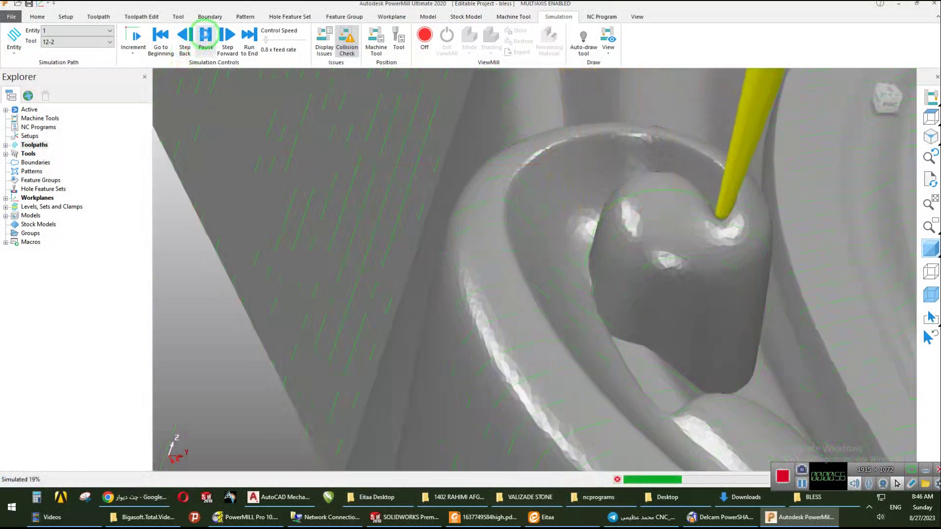
click(206, 36)
Step: Examine the tool's tilt and the toolpath lines around the small side scroll, and inspect the toolpath inside the red-shaded scroll
scroll(629, 151, up, 2)
scroll(647, 256, down, 3)
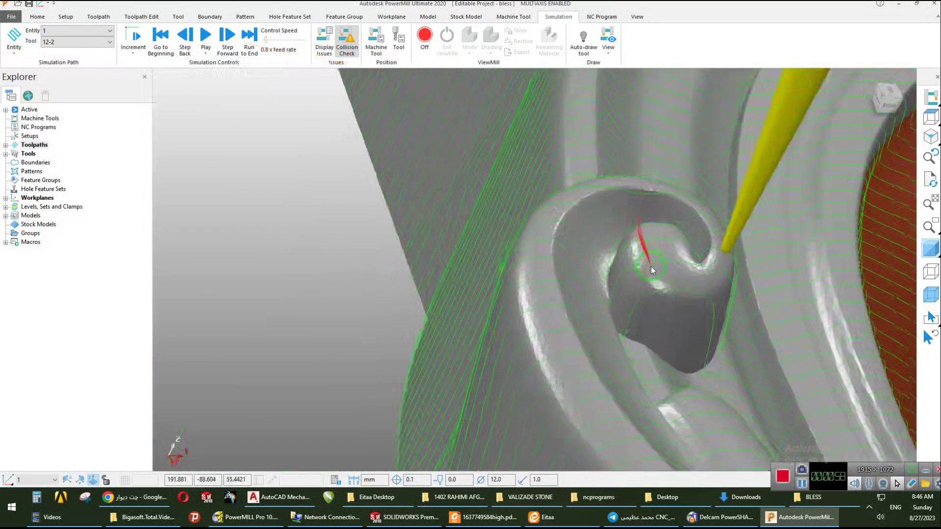
middle_drag(647, 256, 645, 312)
scroll(637, 295, up, 3)
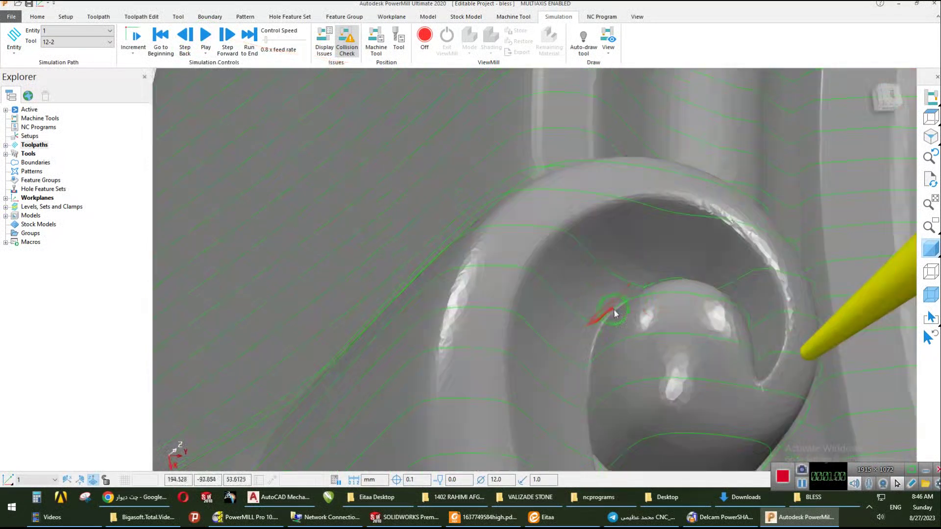
scroll(706, 294, down, 3)
middle_drag(707, 295, 591, 313)
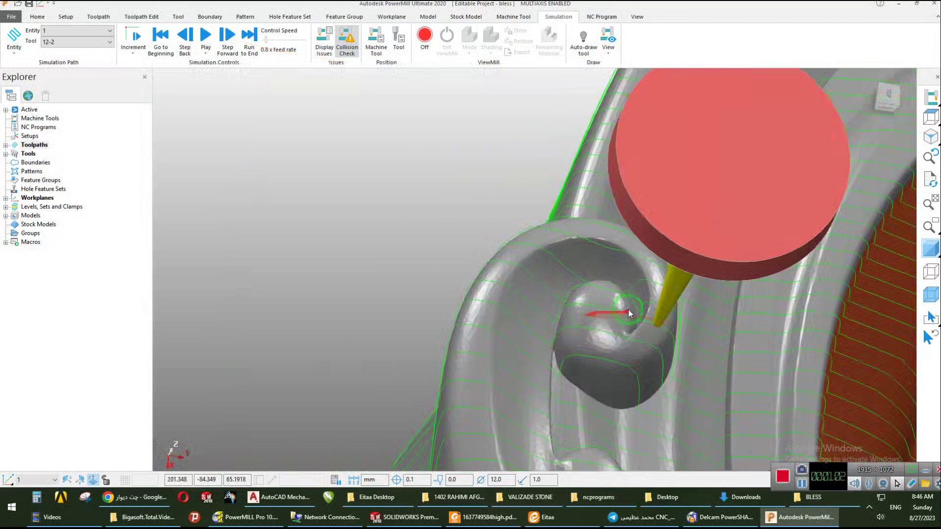
scroll(631, 294, up, 4)
middle_drag(632, 286, 589, 251)
scroll(502, 264, down, 5)
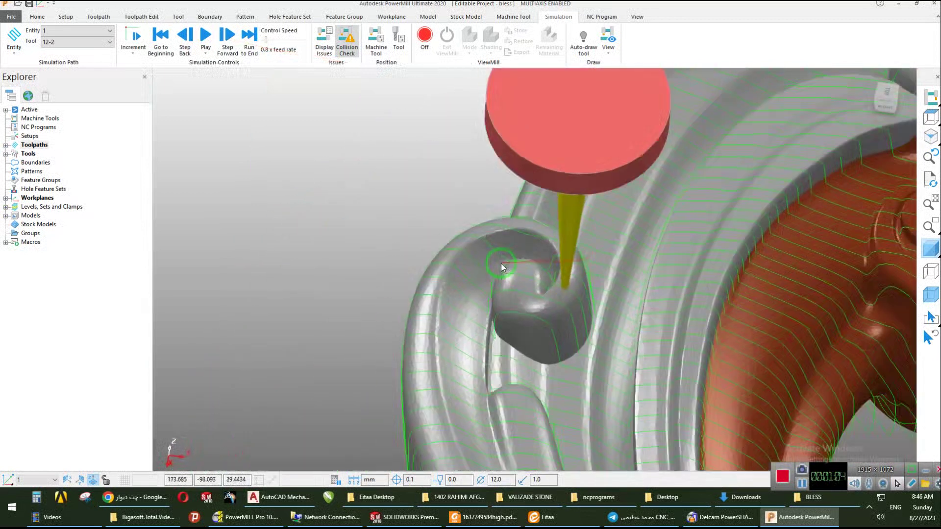
scroll(770, 245, up, 6)
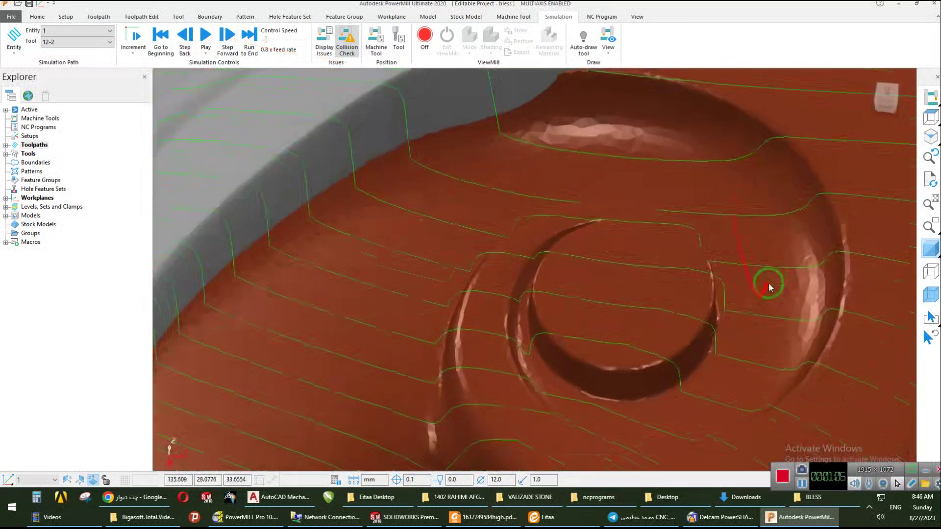
scroll(752, 269, down, 5)
middle_drag(654, 382, 683, 269)
scroll(713, 225, up, 6)
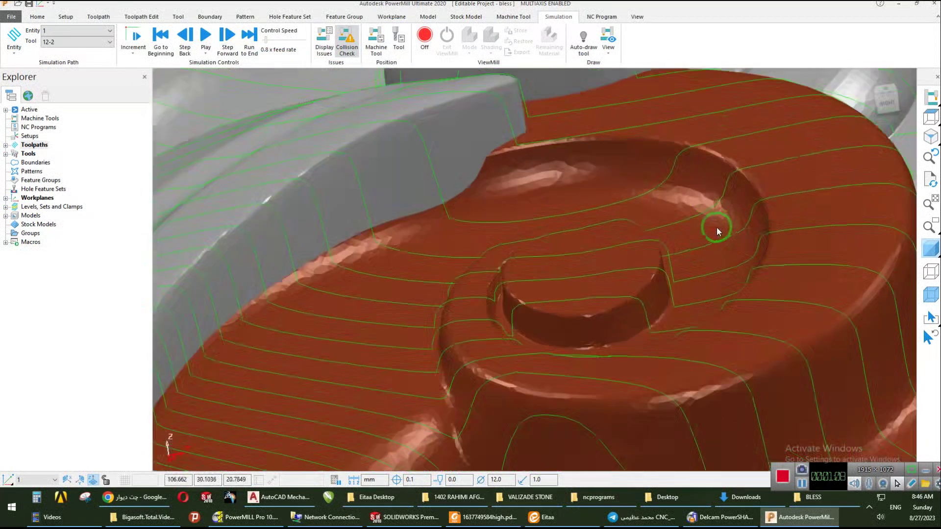
Step: Examine the toolpath lines inside the red-shaded scroll and in the recesses around the small side scroll's rounded centre
drag(757, 254, 680, 288)
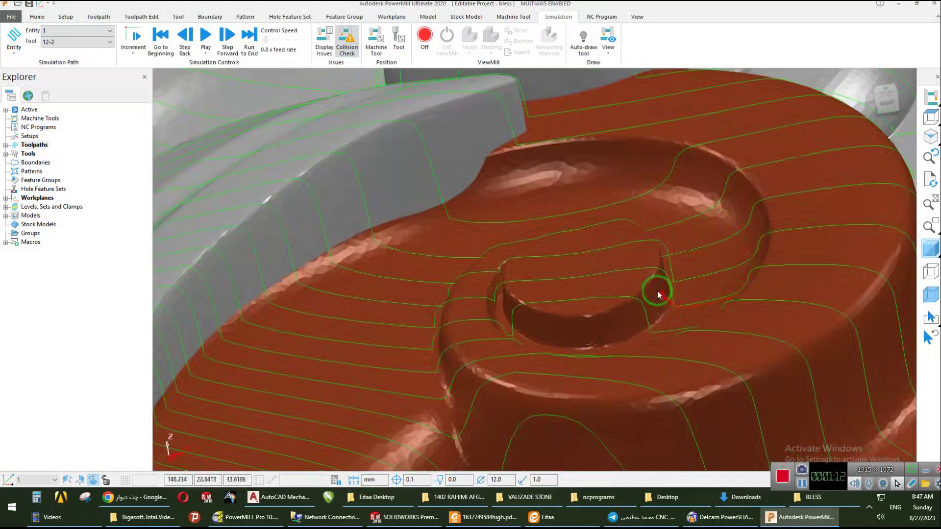
scroll(645, 294, down, 5)
scroll(633, 228, up, 3)
scroll(686, 272, up, 5)
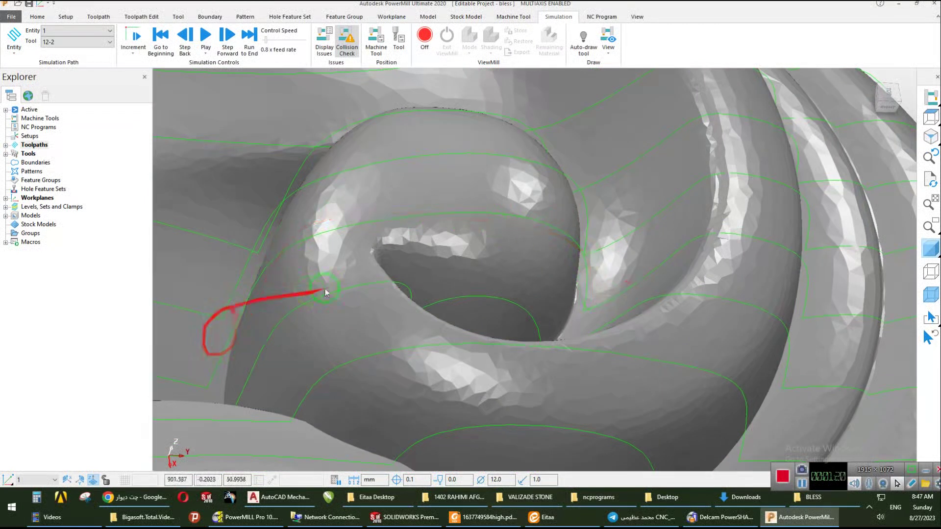
scroll(455, 286, down, 5)
middle_drag(460, 286, 461, 346)
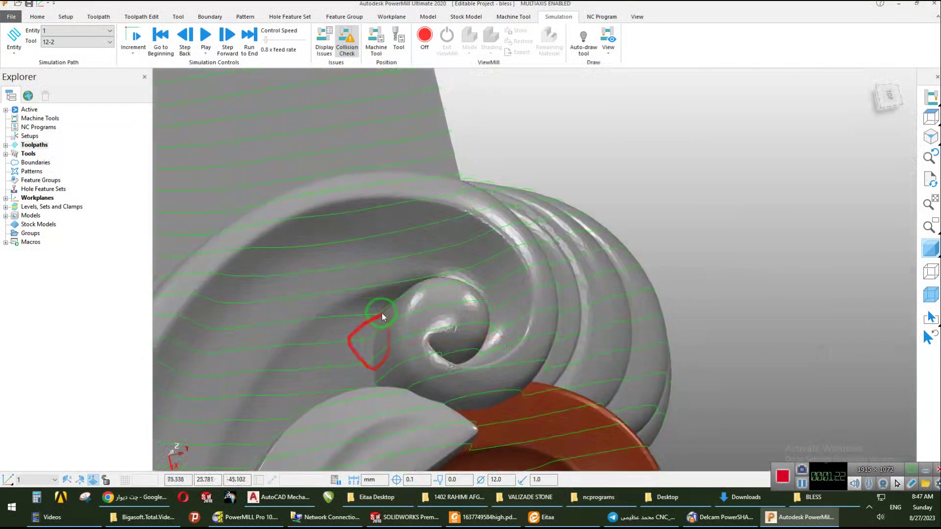
middle_drag(416, 319, 370, 285)
scroll(424, 270, up, 4)
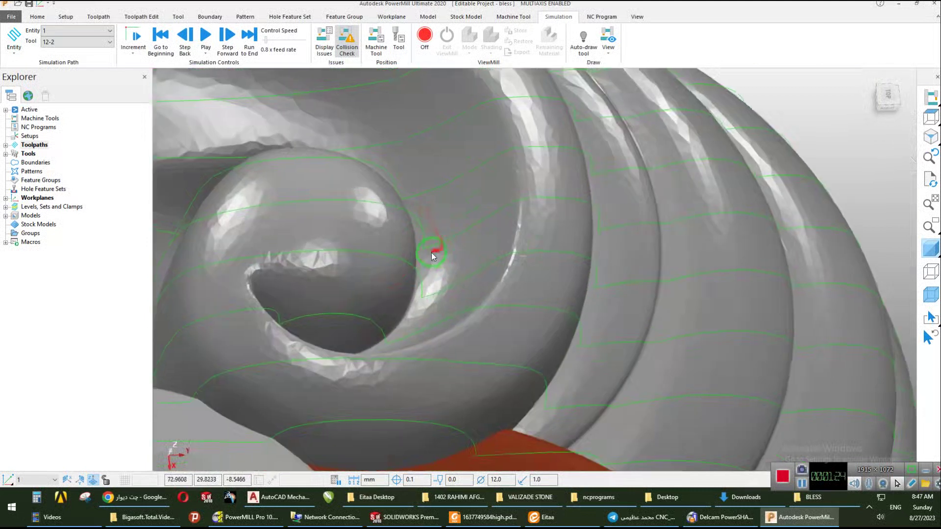
Step: Simulate toolpath 1 from the narrow groove beside the small side scroll's rounded centre, and pause the playback
middle_drag(434, 252, 369, 219)
scroll(358, 157, down, 4)
middle_drag(452, 242, 406, 164)
scroll(432, 239, up, 4)
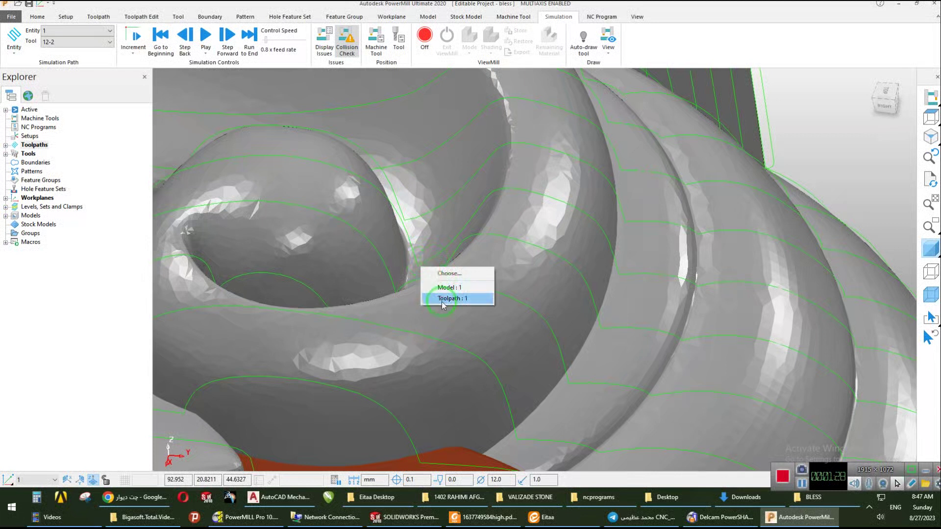
click(443, 299)
click(451, 139)
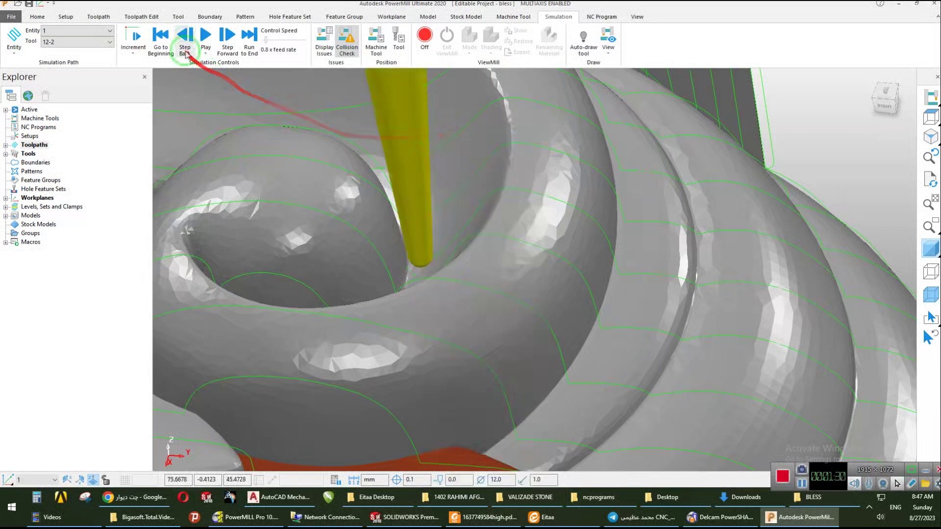
click(213, 36)
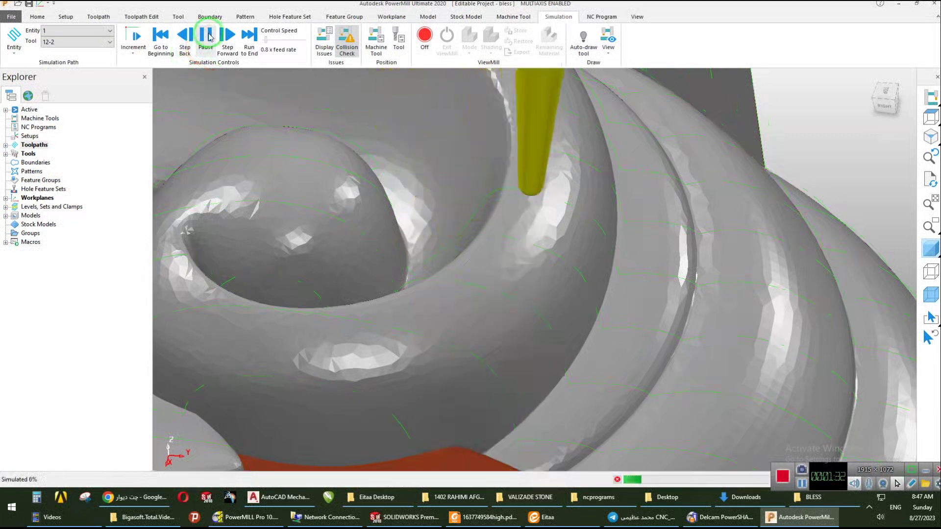
Step: Simulate toolpath 1 from the groove wall of the red-shaded scroll at 26.0 x feed rate, and pause the playback
scroll(586, 142, down, 5)
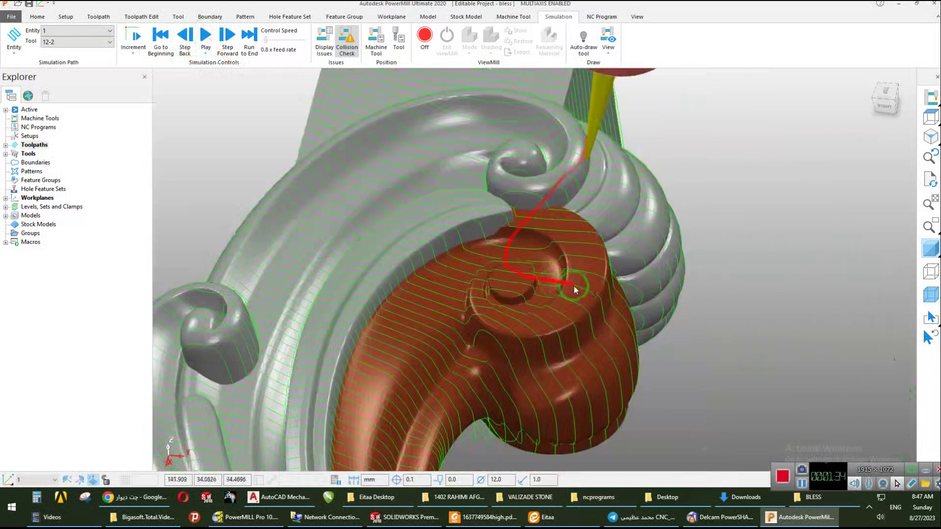
scroll(546, 282, up, 5)
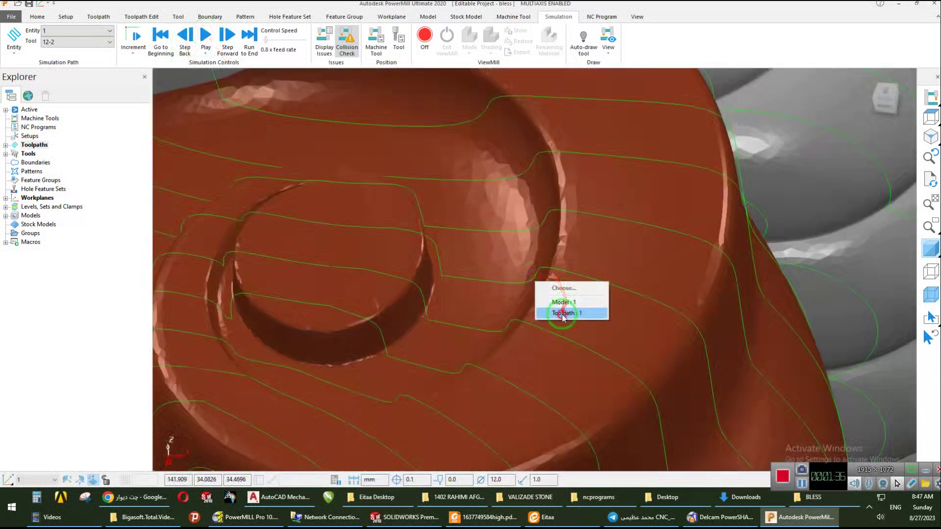
click(562, 313)
click(570, 138)
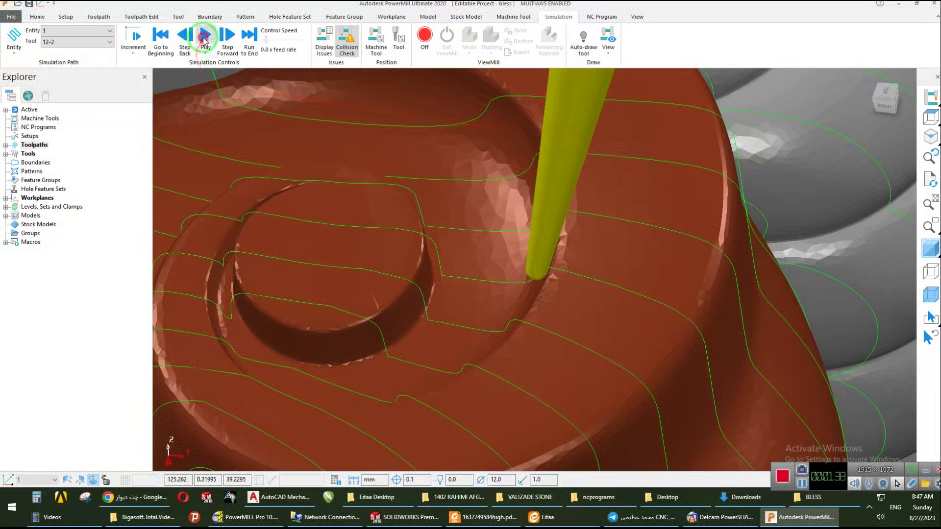
click(204, 39)
drag(263, 35, 279, 43)
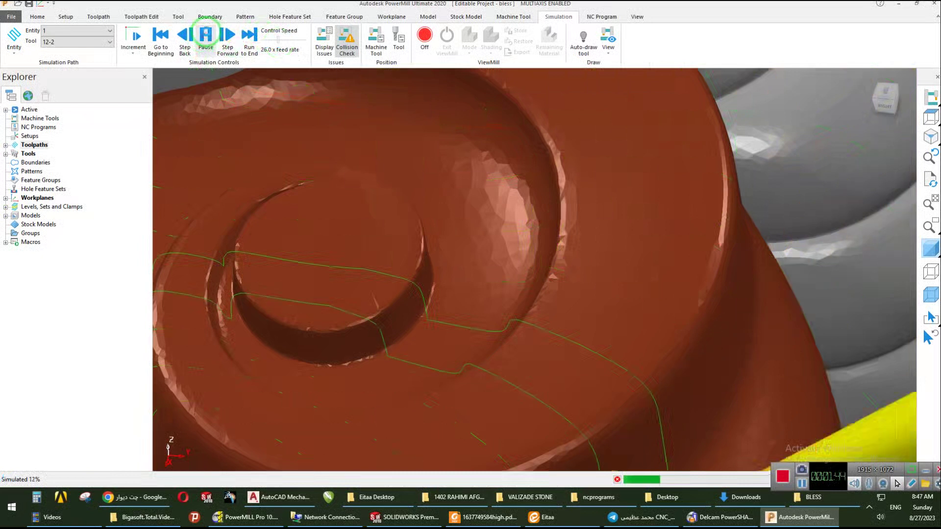
click(207, 35)
Step: Examine the toolpath coverage on the red-shaded scroll and over the full length of the leg
scroll(373, 189, down, 10)
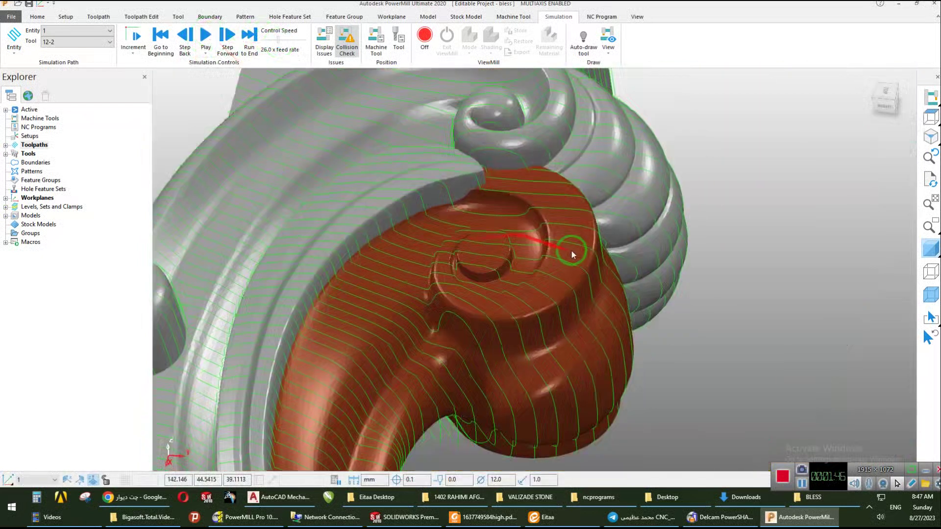
middle_drag(591, 339, 482, 265)
scroll(644, 319, up, 8)
scroll(757, 268, down, 10)
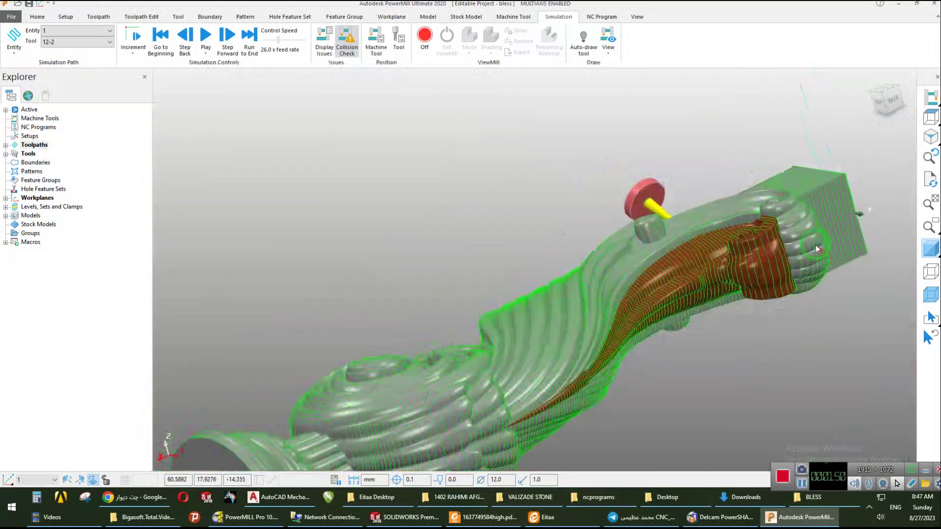
scroll(489, 430, up, 2)
scroll(489, 426, up, 5)
scroll(598, 319, down, 2)
Step: Inspect the toolpath lines in the deep grooves between the curved ridges beside the large spiral scroll
middle_drag(632, 328, 319, 128)
scroll(523, 201, up, 3)
middle_drag(536, 261, 762, 192)
middle_drag(526, 245, 622, 285)
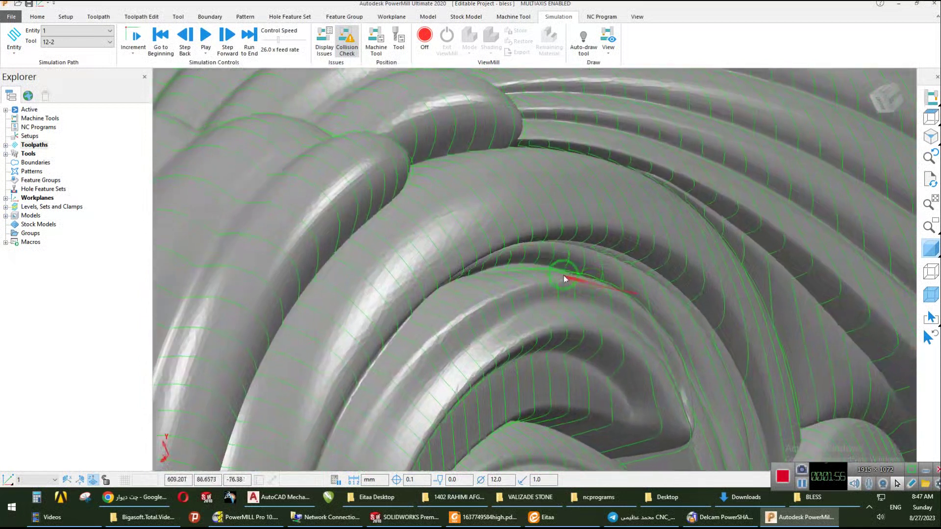
scroll(564, 278, up, 3)
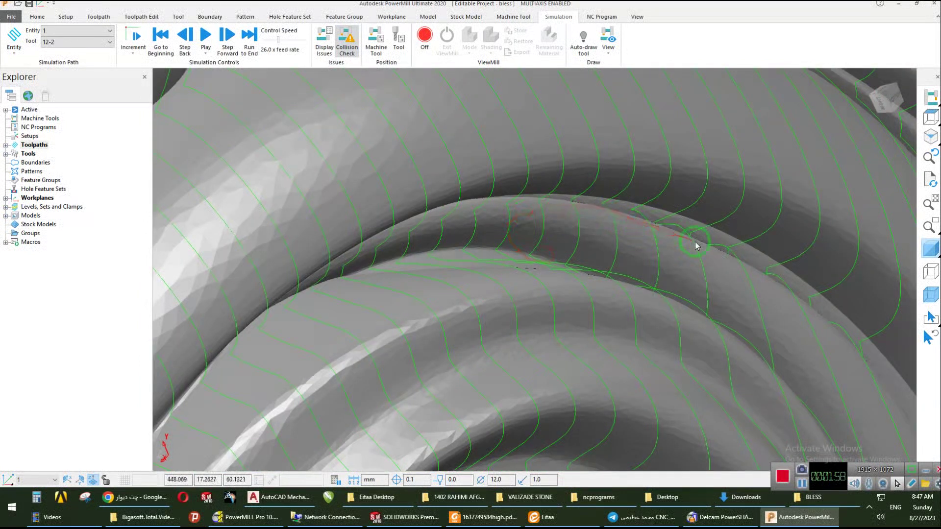
scroll(635, 227, down, 3)
middle_drag(575, 236, 670, 330)
scroll(671, 330, up, 4)
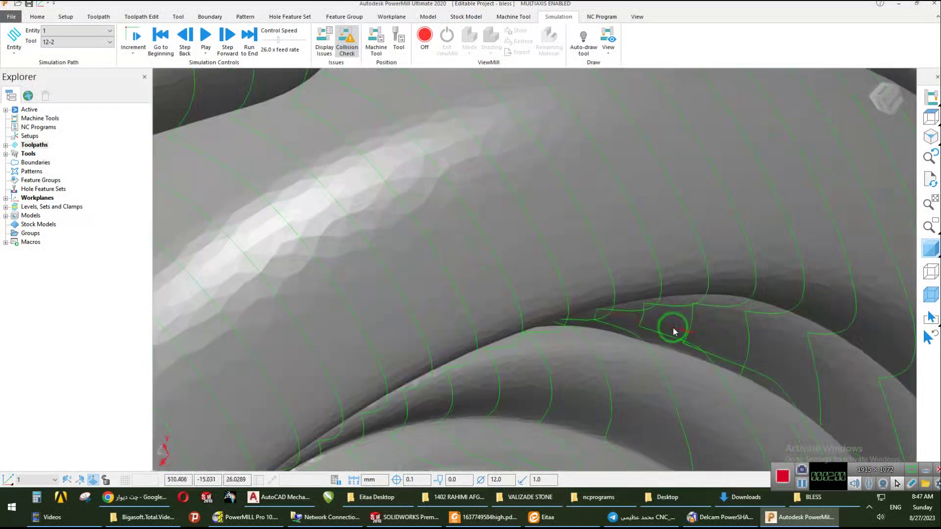
scroll(651, 330, down, 5)
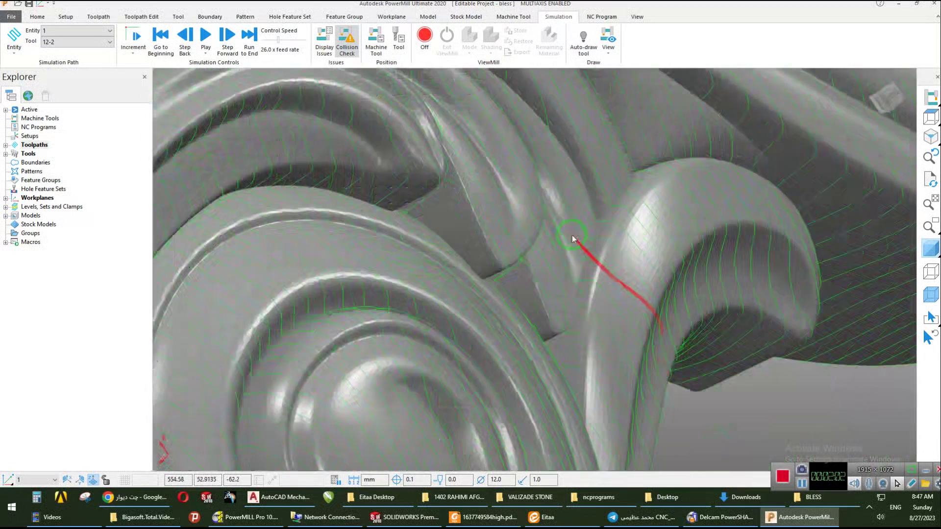
Step: Inspect the toolpath around the fluted neck at the leg's round end and in the large spiral scroll's grooves
scroll(626, 279, up, 5)
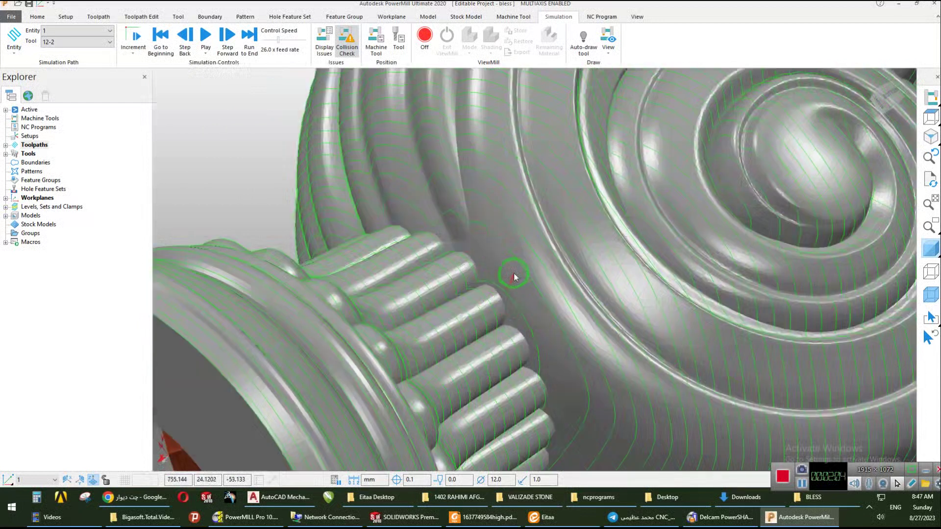
scroll(637, 284, down, 4)
scroll(595, 263, up, 3)
scroll(489, 152, down, 3)
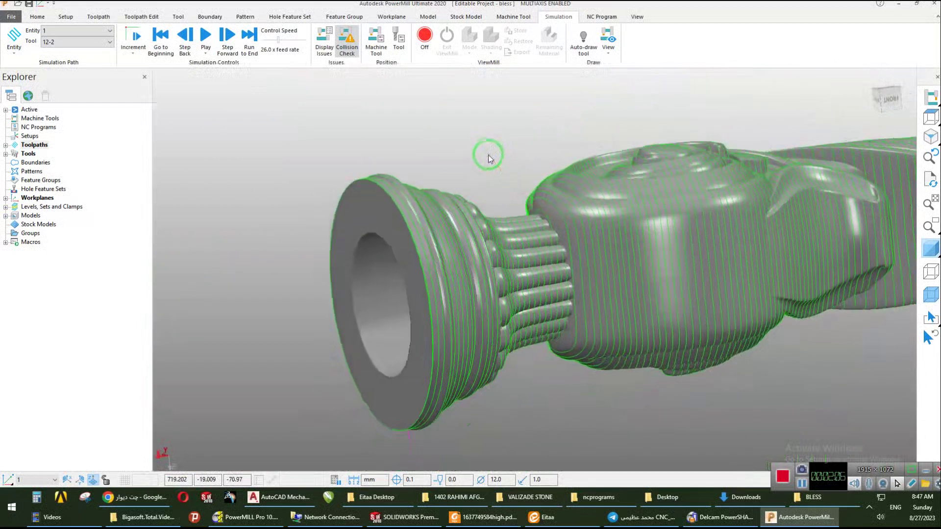
scroll(485, 168, up, 5)
scroll(613, 188, up, 2)
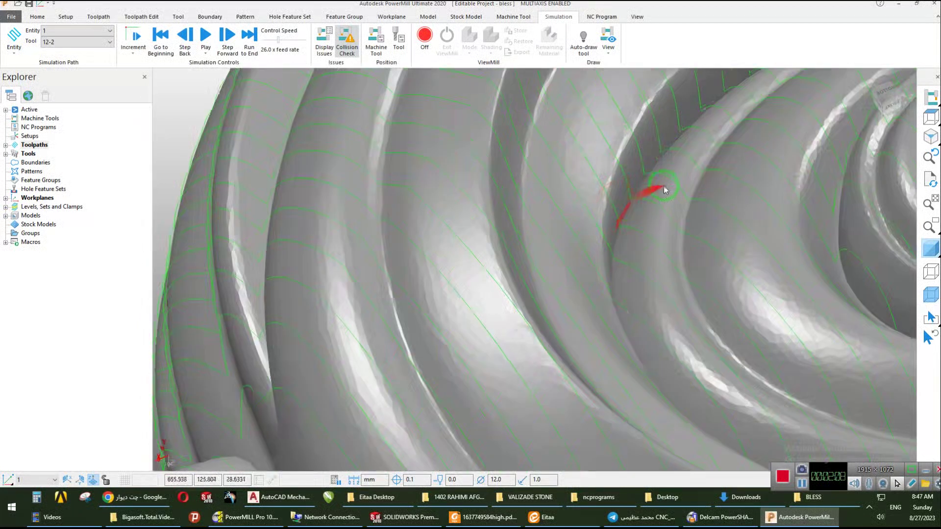
scroll(509, 265, down, 3)
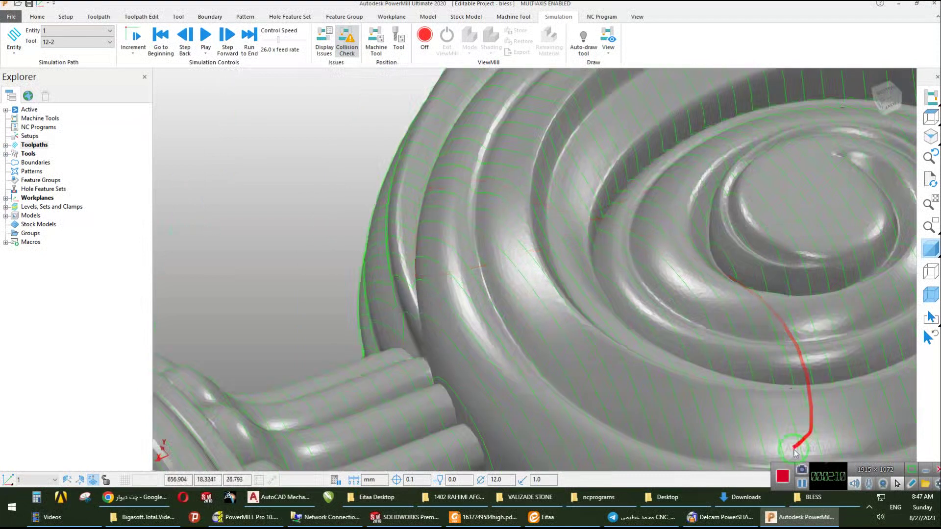